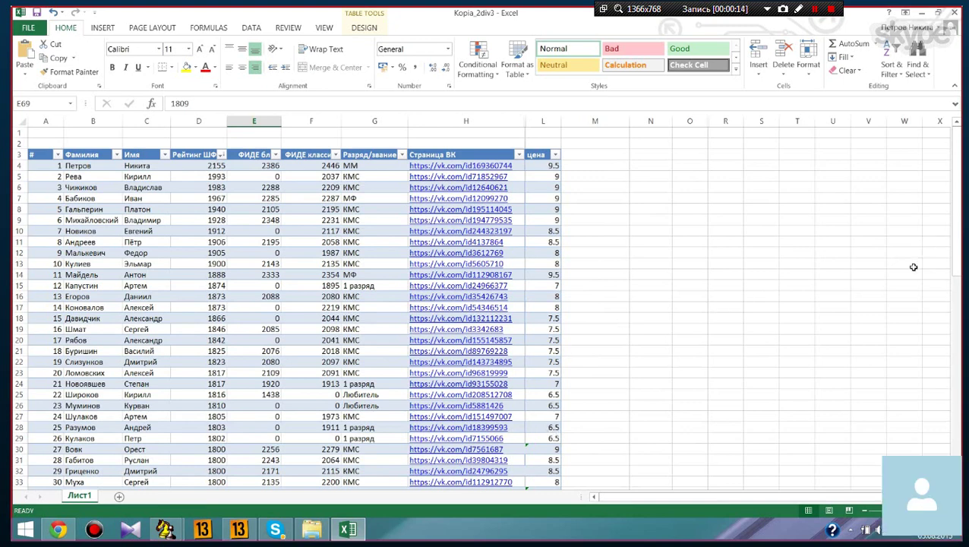
Fill the price cell L25 with red
{"action": "mouse_move", "coordinate": [957, 251]}
{"action": "left_mouse_down"}
{"action": "mouse_move", "coordinate": [959, 438]}
{"action": "mouse_move", "coordinate": [950, 247]}
{"action": "left_mouse_up"}
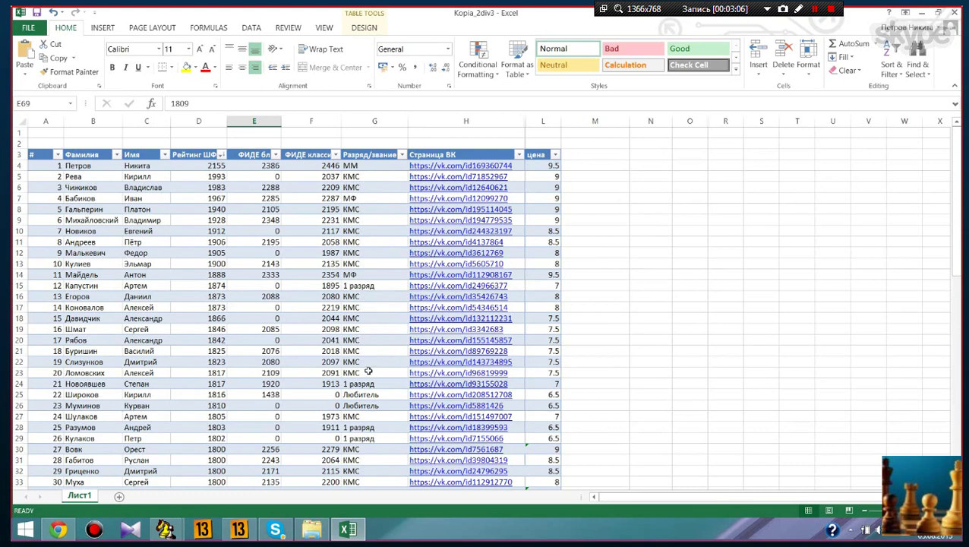
{"action": "left_click", "coordinate": [549, 406]}
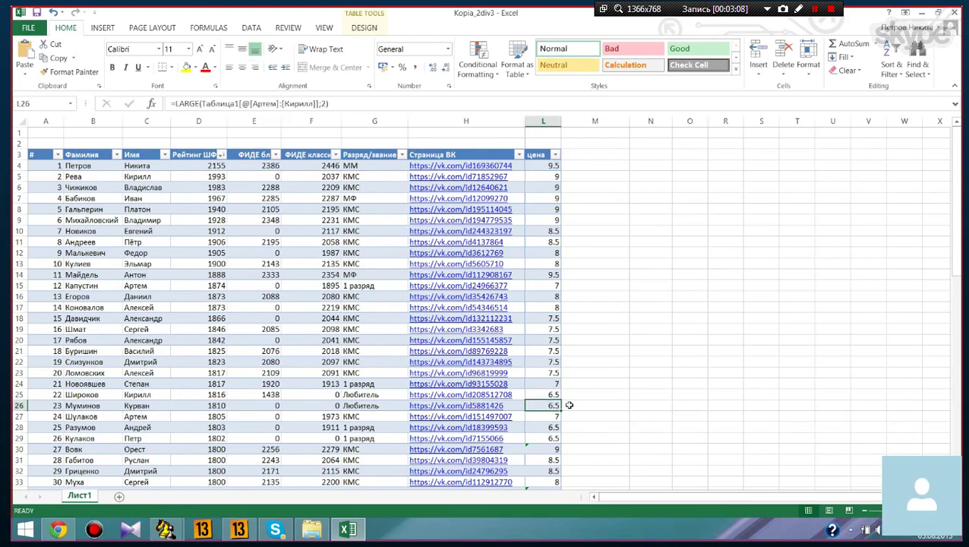
{"action": "left_click", "coordinate": [549, 392]}
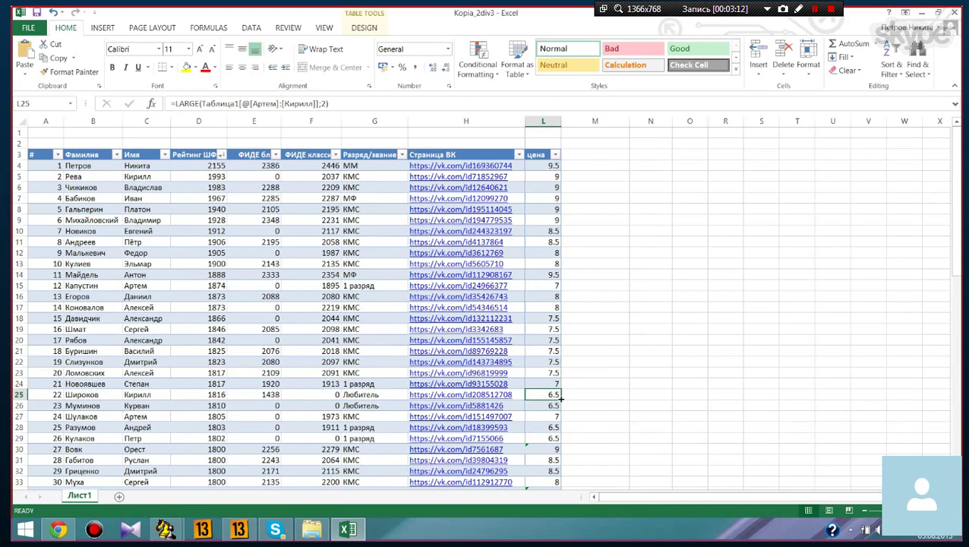
{"action": "left_click", "coordinate": [196, 68]}
{"action": "left_click", "coordinate": [194, 161]}
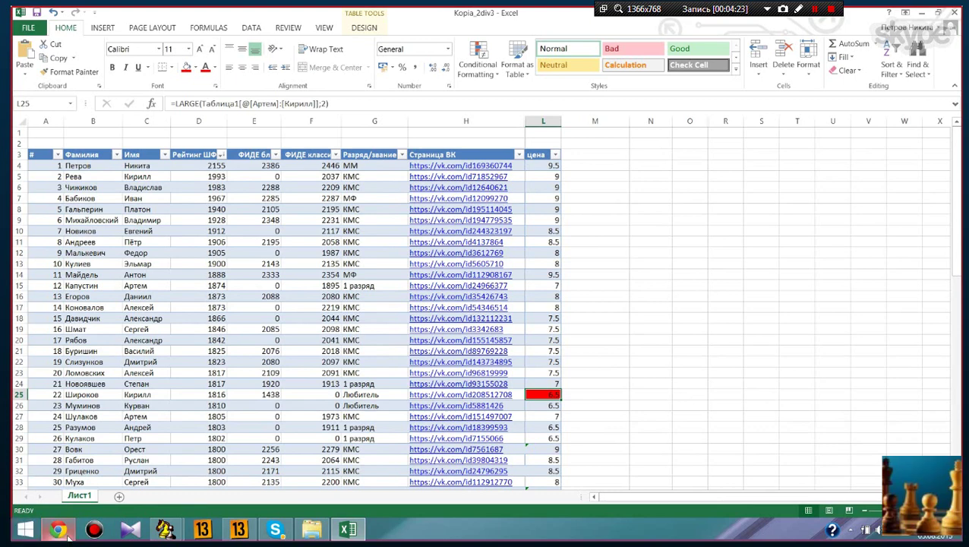
Switch to the knockout tournament bracket in Chrome and dismiss the side advertisement as unacceptable content
{"action": "mouse_move", "coordinate": [68, 536]}
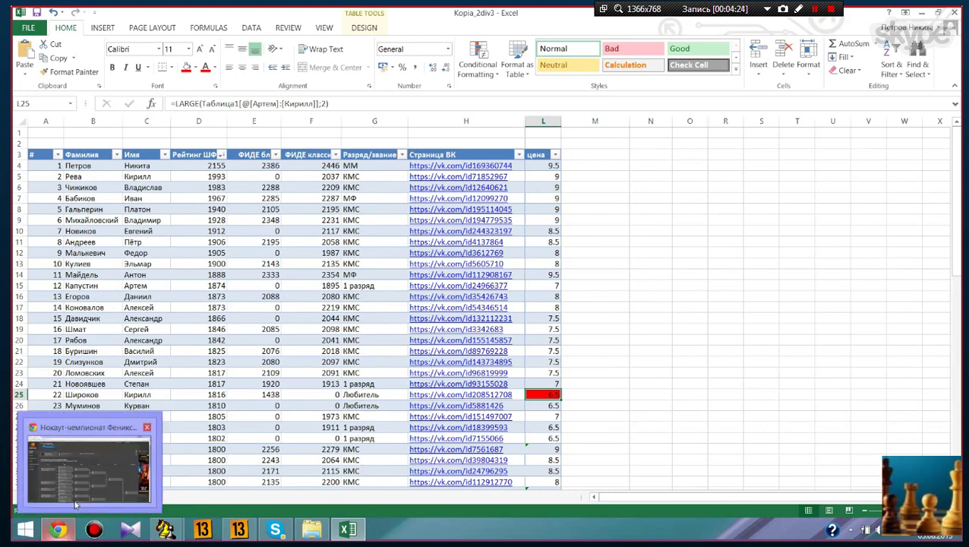
{"action": "left_click", "coordinate": [75, 504]}
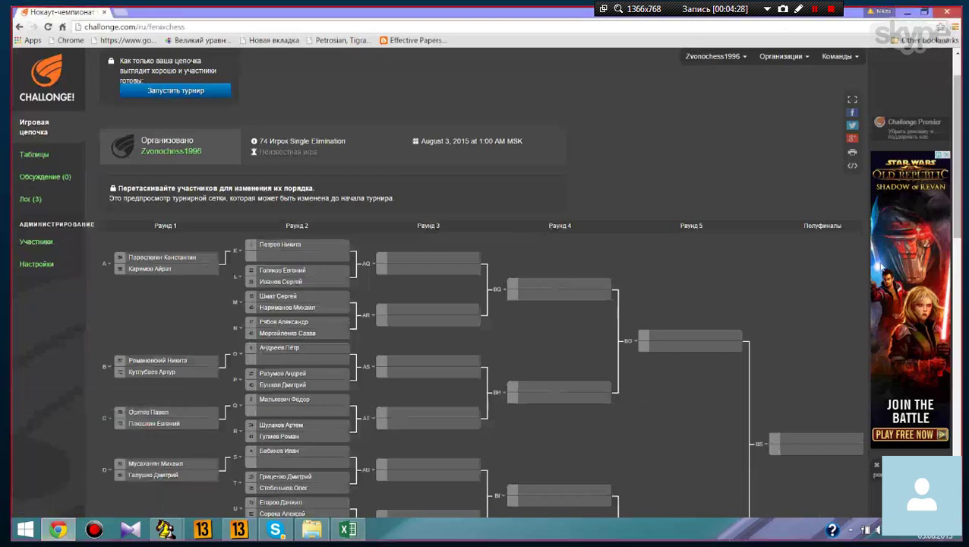
{"action": "left_click", "coordinate": [945, 157]}
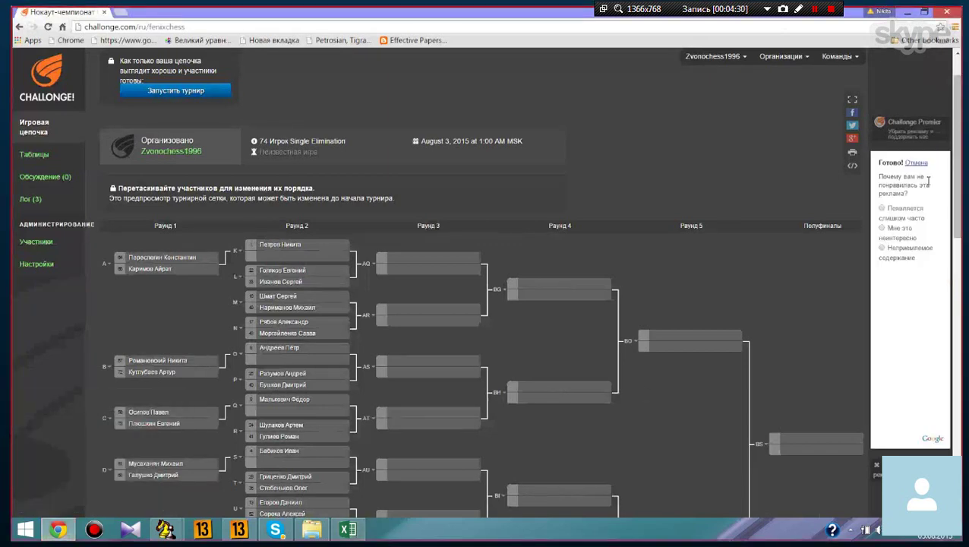
{"action": "left_click", "coordinate": [894, 258]}
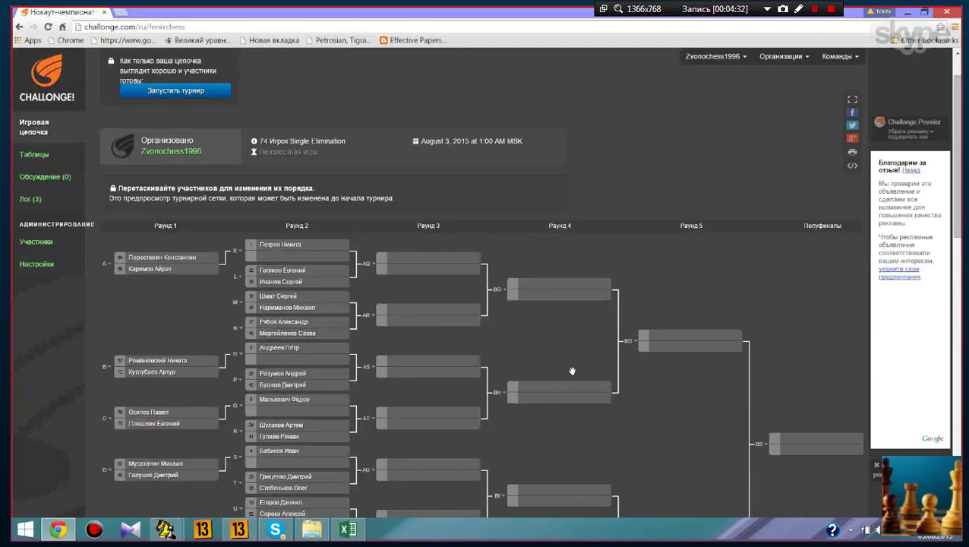
{"action": "scroll", "coordinate": [649, 368], "scroll_direction": "down", "scroll_amount": 1}
{"action": "left_click", "coordinate": [893, 423]}
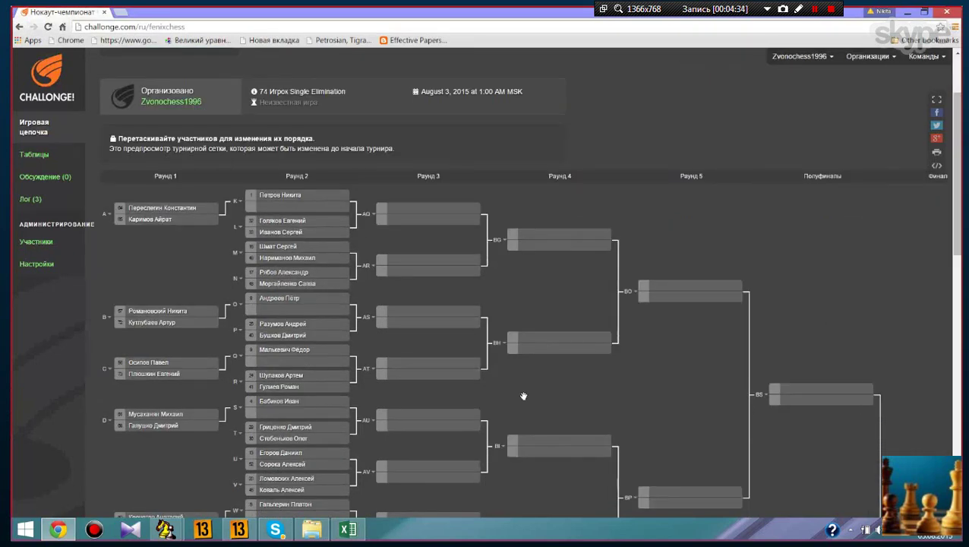
Examine the round 1 pairings and the round 2 places they feed into in the bracket
{"action": "scroll", "coordinate": [523, 396], "scroll_direction": "down", "scroll_amount": 1}
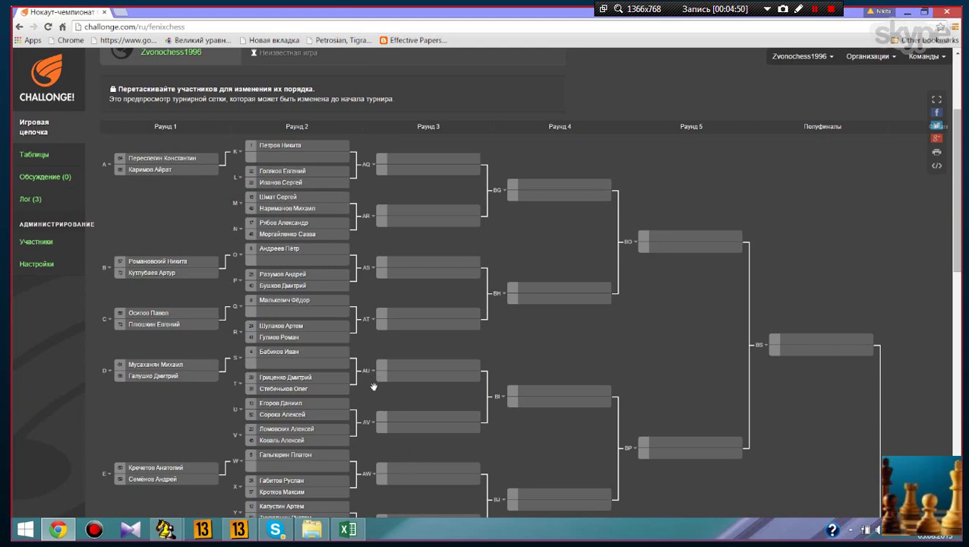
{"action": "scroll", "coordinate": [322, 280], "scroll_direction": "down", "scroll_amount": 1}
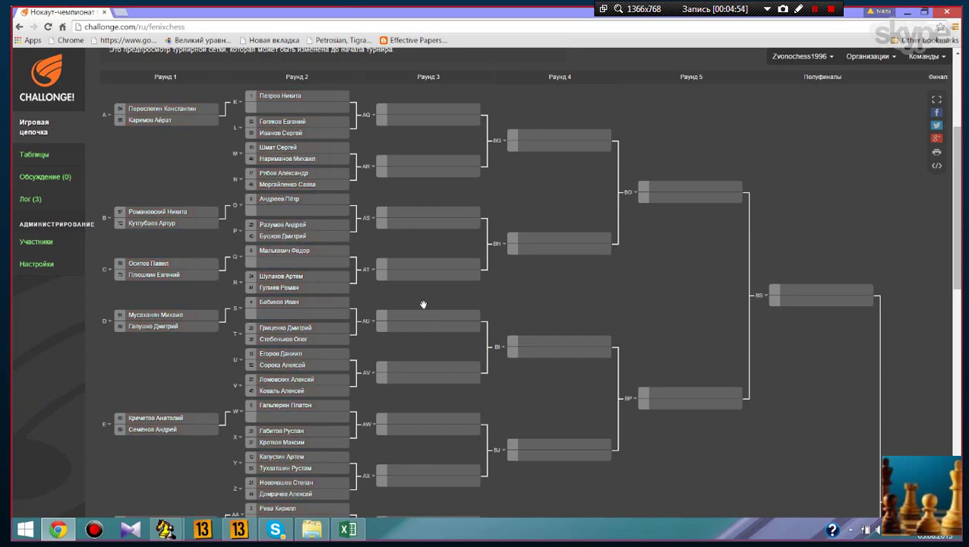
{"action": "scroll", "coordinate": [428, 344], "scroll_direction": "down", "scroll_amount": 2}
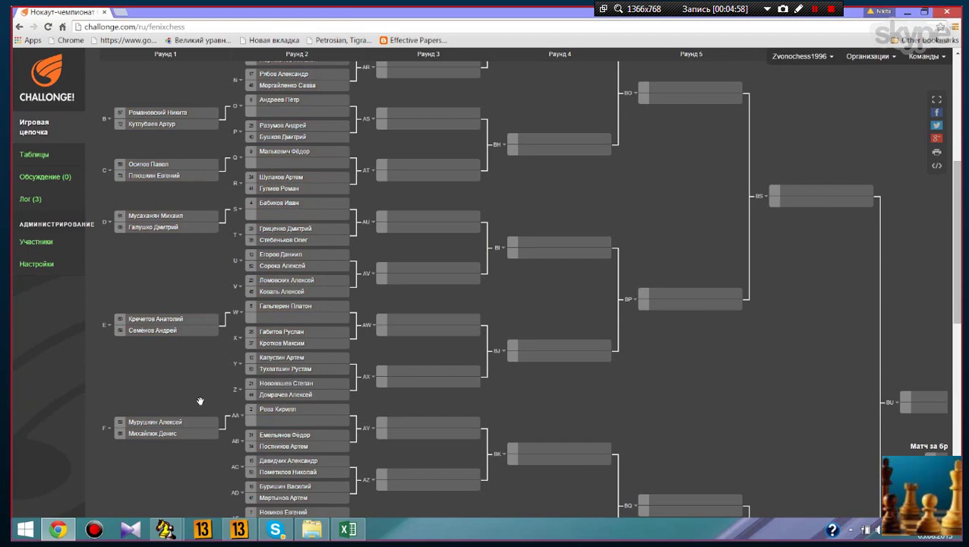
{"action": "scroll", "coordinate": [199, 401], "scroll_direction": "down", "scroll_amount": 1}
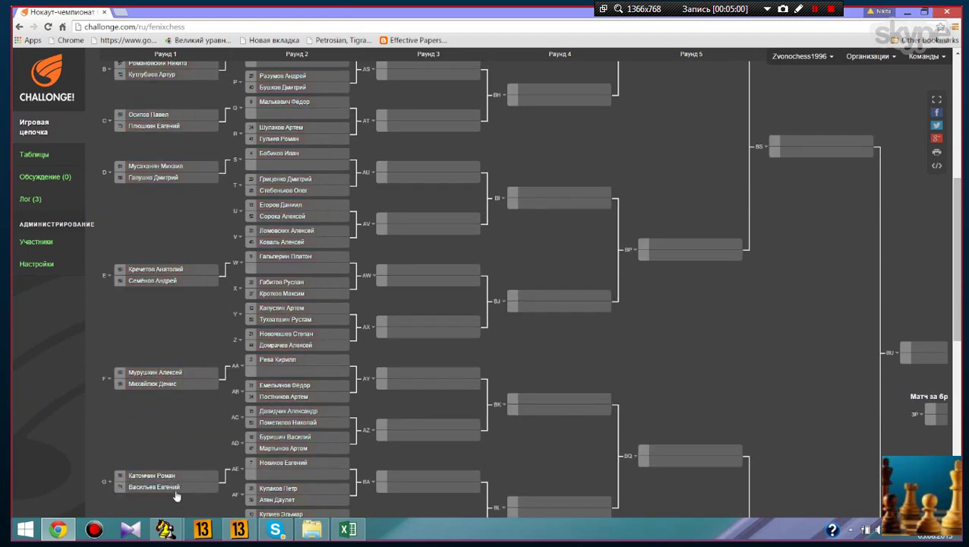
{"action": "scroll", "coordinate": [186, 190], "scroll_direction": "up", "scroll_amount": 3}
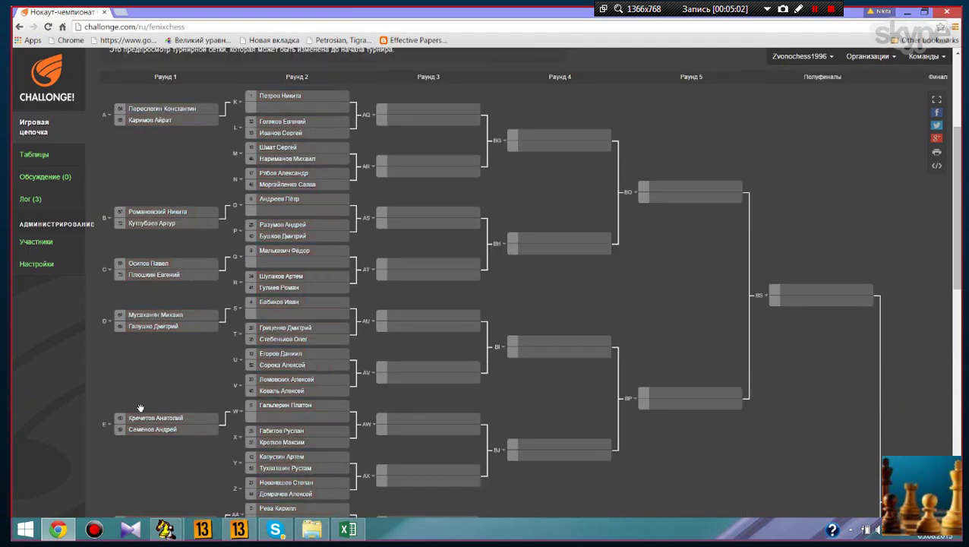
{"action": "scroll", "coordinate": [155, 427], "scroll_direction": "down", "scroll_amount": 1}
{"action": "scroll", "coordinate": [154, 427], "scroll_direction": "down", "scroll_amount": 8}
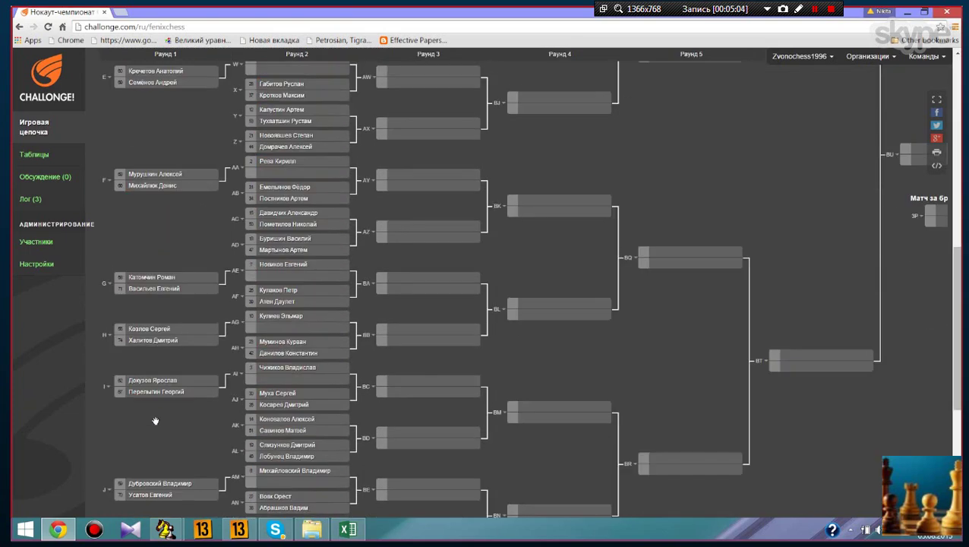
{"action": "scroll", "coordinate": [201, 436], "scroll_direction": "up", "scroll_amount": 5}
{"action": "scroll", "coordinate": [224, 414], "scroll_direction": "up", "scroll_amount": 4}
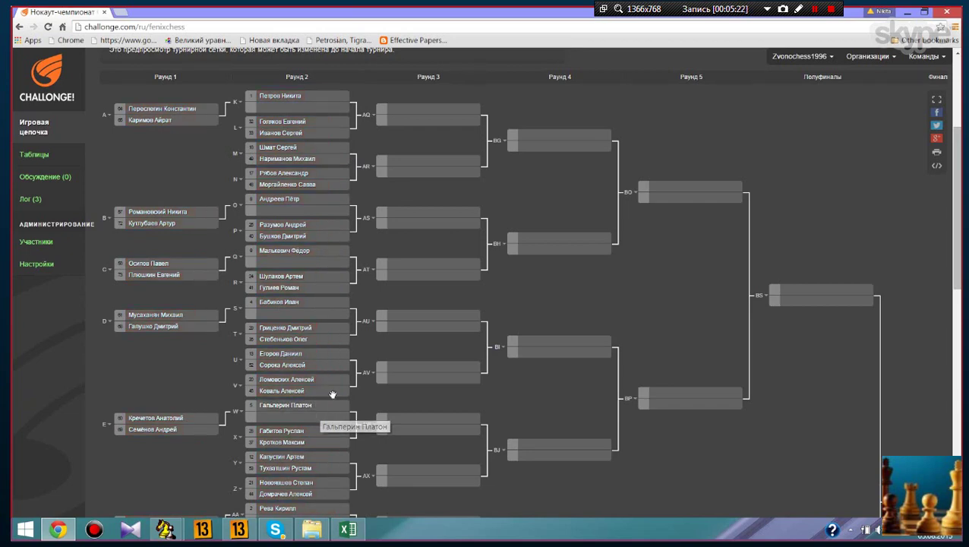
{"action": "scroll", "coordinate": [319, 412], "scroll_direction": "up", "scroll_amount": 2}
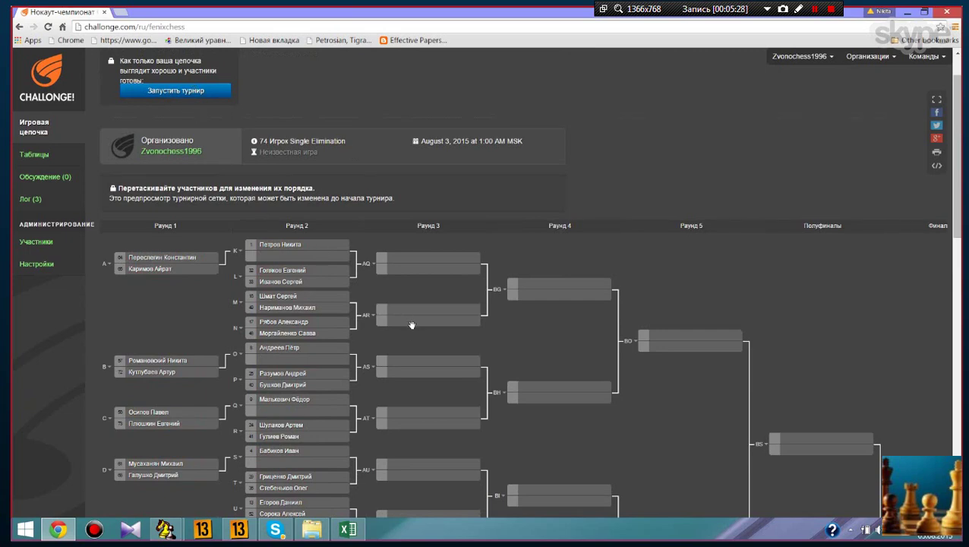
Review the whole bracket down to the last round 2 pairing and go back over the round 1 matches
{"action": "scroll", "coordinate": [516, 363], "scroll_direction": "down", "scroll_amount": 1}
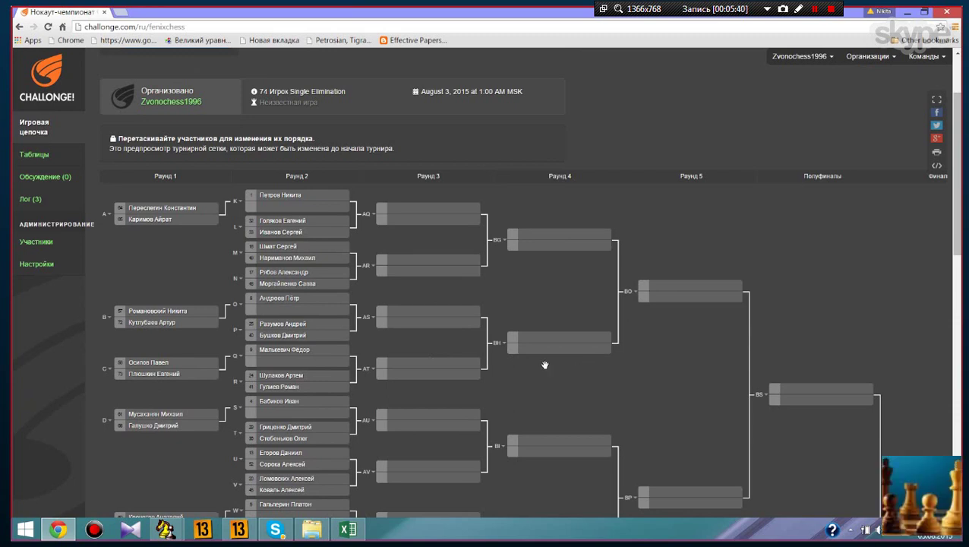
{"action": "scroll", "coordinate": [510, 366], "scroll_direction": "down", "scroll_amount": 1}
{"action": "scroll", "coordinate": [511, 366], "scroll_direction": "down", "scroll_amount": 2}
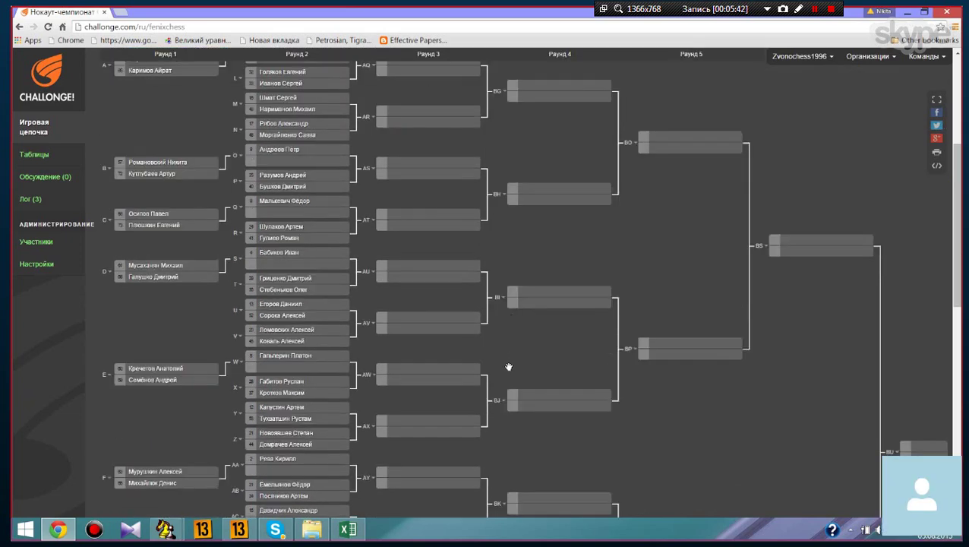
{"action": "scroll", "coordinate": [509, 367], "scroll_direction": "down", "scroll_amount": 2}
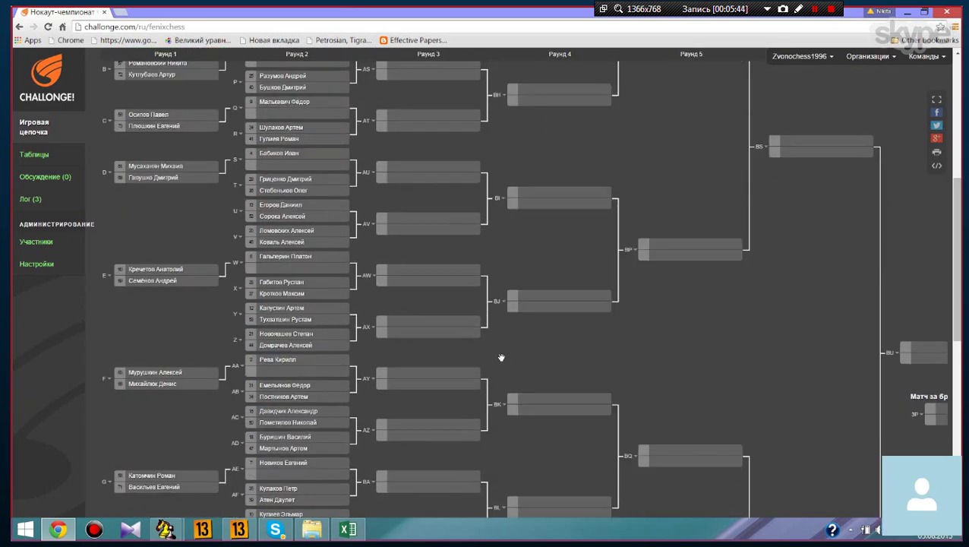
{"action": "scroll", "coordinate": [501, 357], "scroll_direction": "down", "scroll_amount": 3}
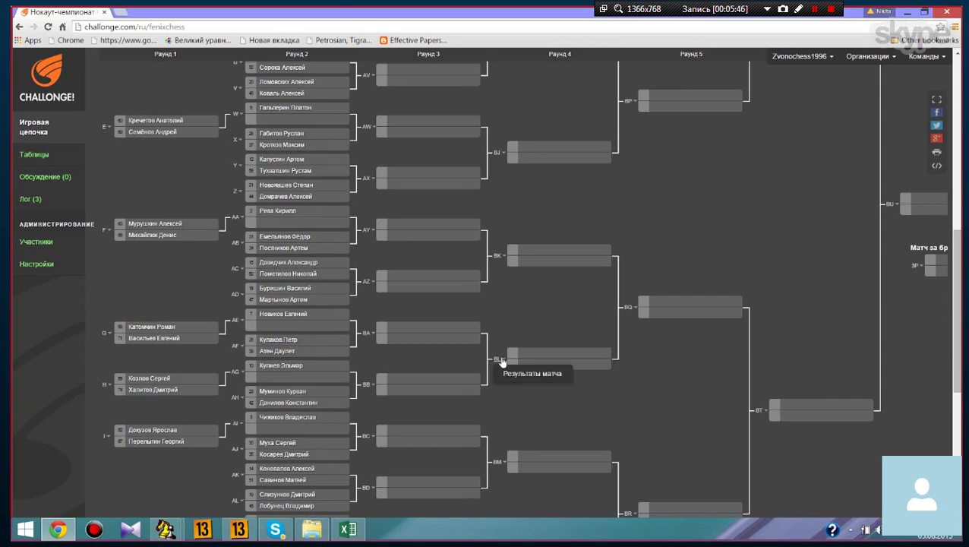
{"action": "scroll", "coordinate": [501, 361], "scroll_direction": "down", "scroll_amount": 3}
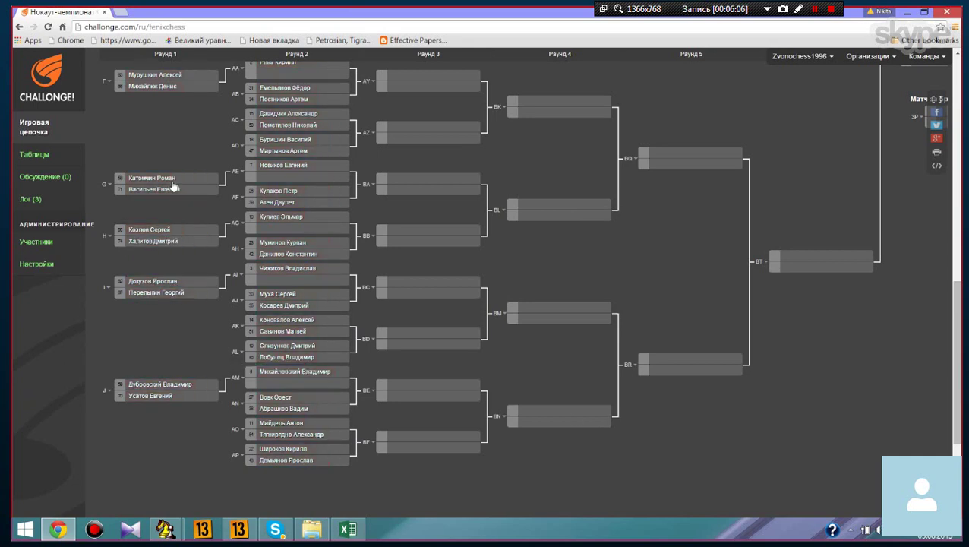
{"action": "scroll", "coordinate": [158, 161], "scroll_direction": "up", "scroll_amount": 1}
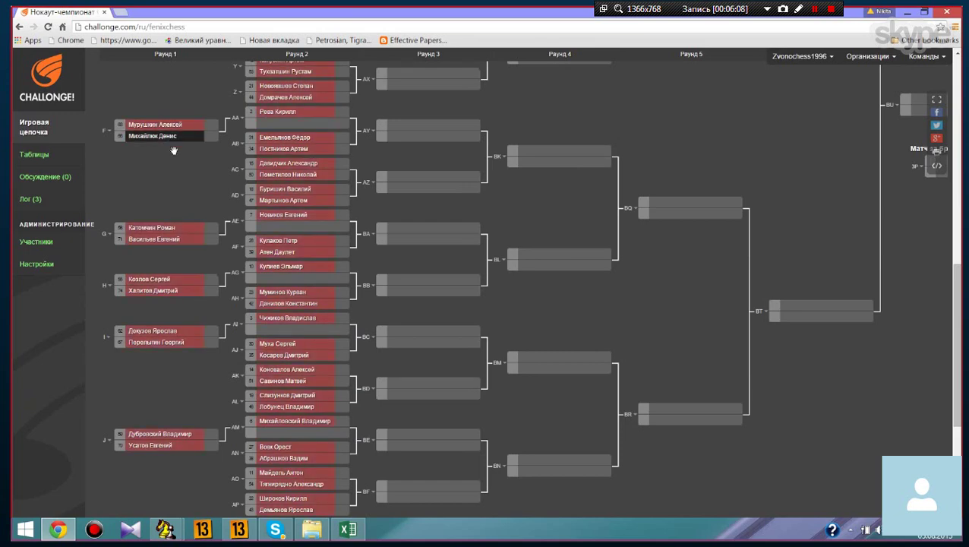
{"action": "scroll", "coordinate": [171, 152], "scroll_direction": "up", "scroll_amount": 3}
{"action": "scroll", "coordinate": [161, 228], "scroll_direction": "up", "scroll_amount": 2}
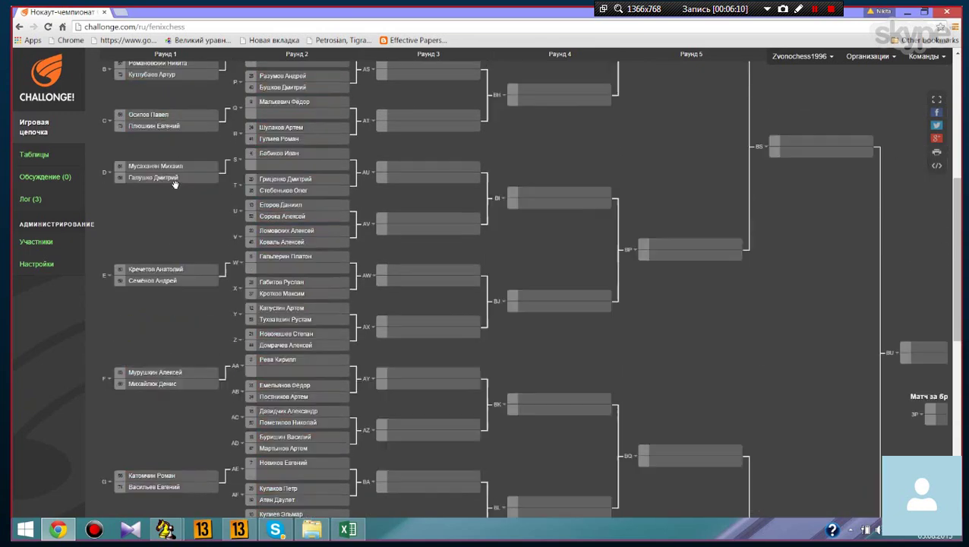
{"action": "scroll", "coordinate": [161, 187], "scroll_direction": "up", "scroll_amount": 1}
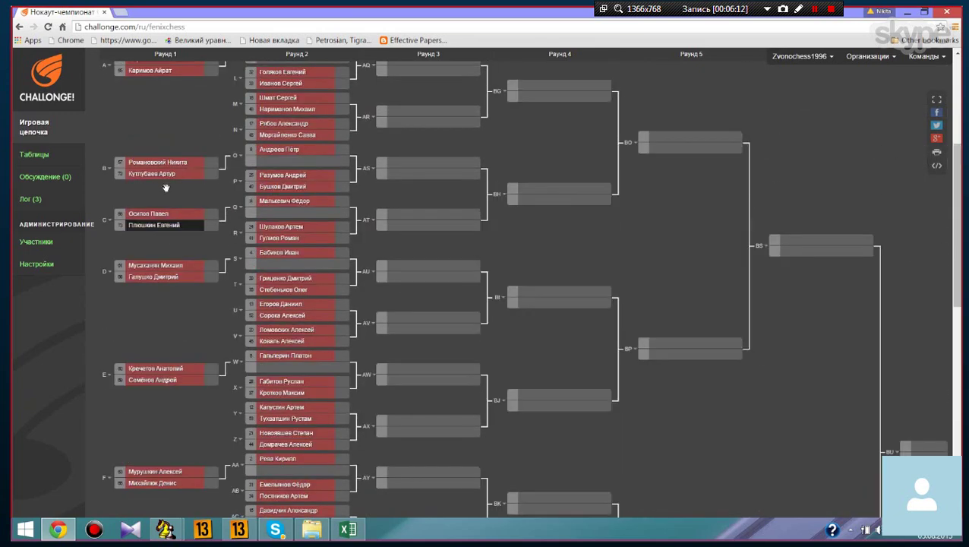
{"action": "scroll", "coordinate": [169, 182], "scroll_direction": "down", "scroll_amount": 1}
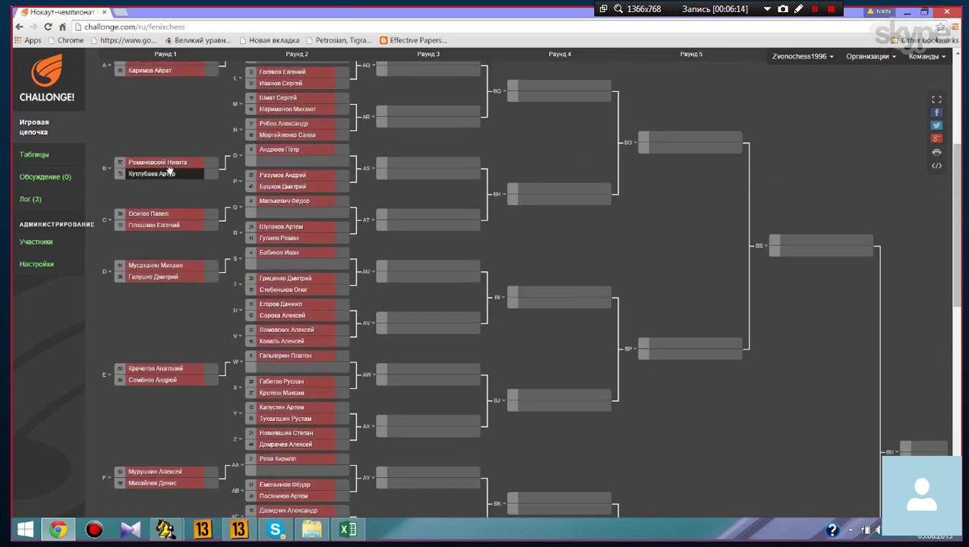
{"action": "scroll", "coordinate": [170, 179], "scroll_direction": "up", "scroll_amount": 2}
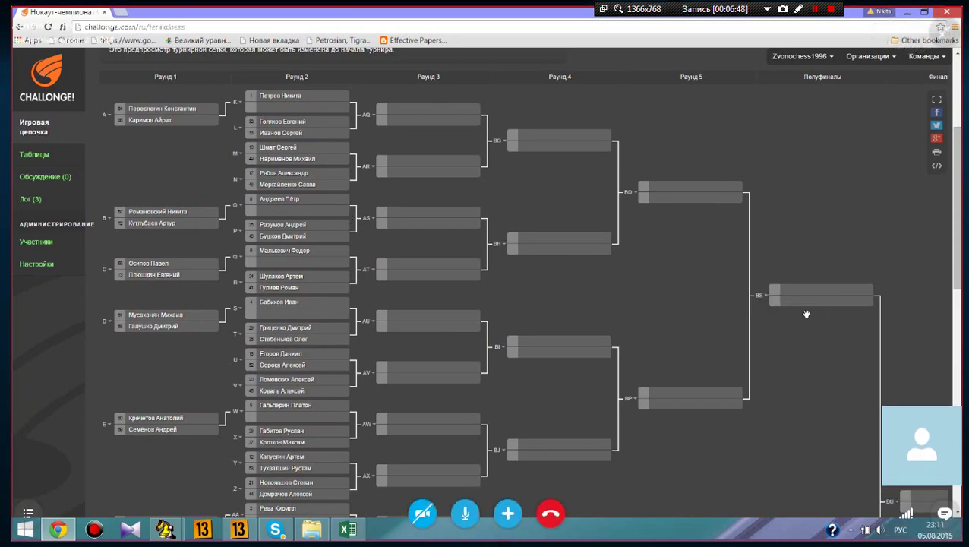
Examine the bracket's later stages, including the semifinals, final and bronze match, and return to the first round 2 pairings
{"action": "scroll", "coordinate": [859, 374], "scroll_direction": "down", "scroll_amount": 1}
{"action": "scroll", "coordinate": [859, 374], "scroll_direction": "down", "scroll_amount": 1}
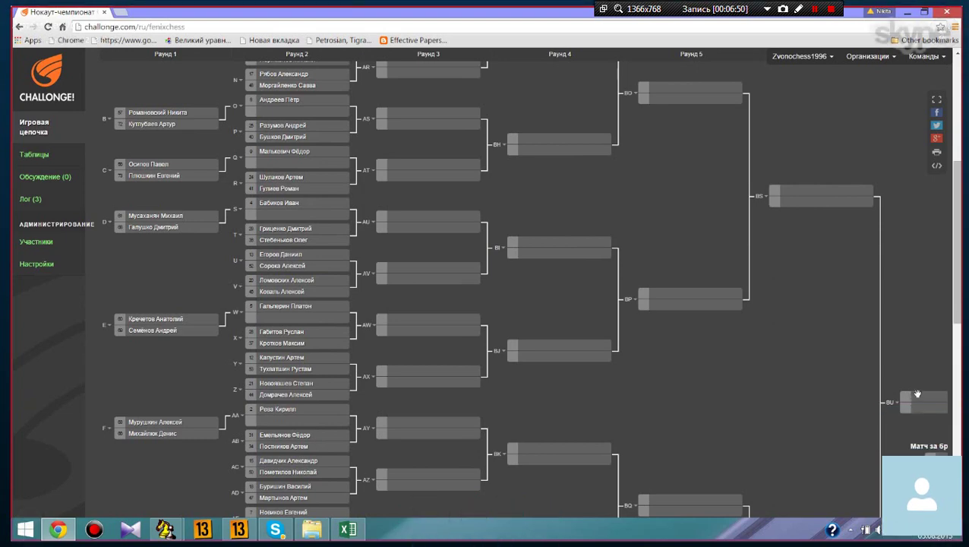
{"action": "scroll", "coordinate": [916, 395], "scroll_direction": "down", "scroll_amount": 1}
{"action": "scroll", "coordinate": [619, 421], "scroll_direction": "down", "scroll_amount": 8}
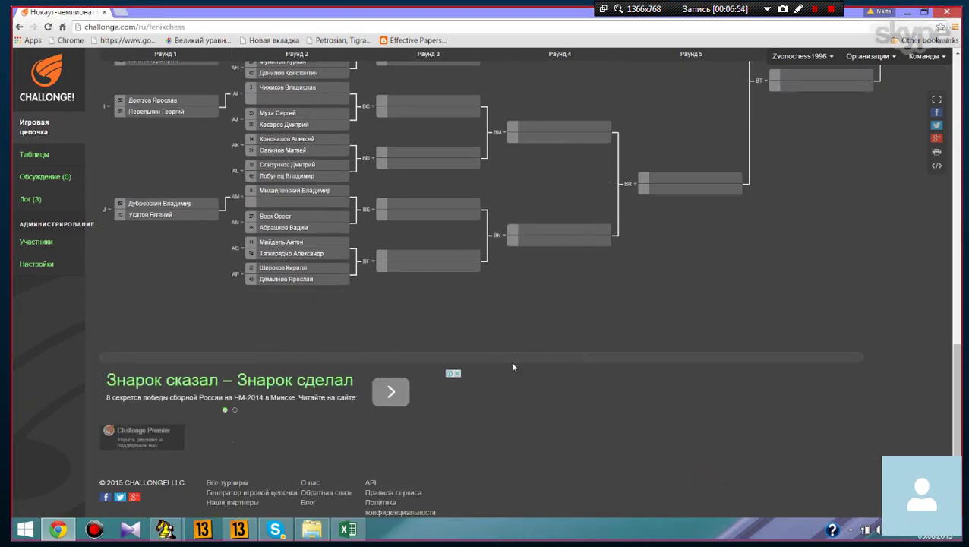
{"action": "scroll", "coordinate": [725, 369], "scroll_direction": "up", "scroll_amount": 4}
{"action": "scroll", "coordinate": [725, 369], "scroll_direction": "up", "scroll_amount": 2}
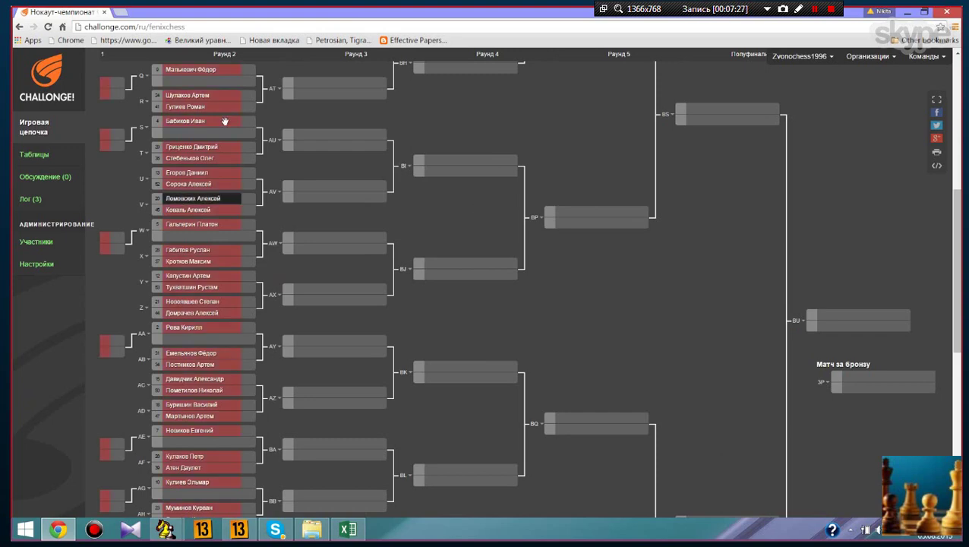
{"action": "scroll", "coordinate": [228, 114], "scroll_direction": "up", "scroll_amount": 1}
{"action": "scroll", "coordinate": [231, 97], "scroll_direction": "up", "scroll_amount": 2}
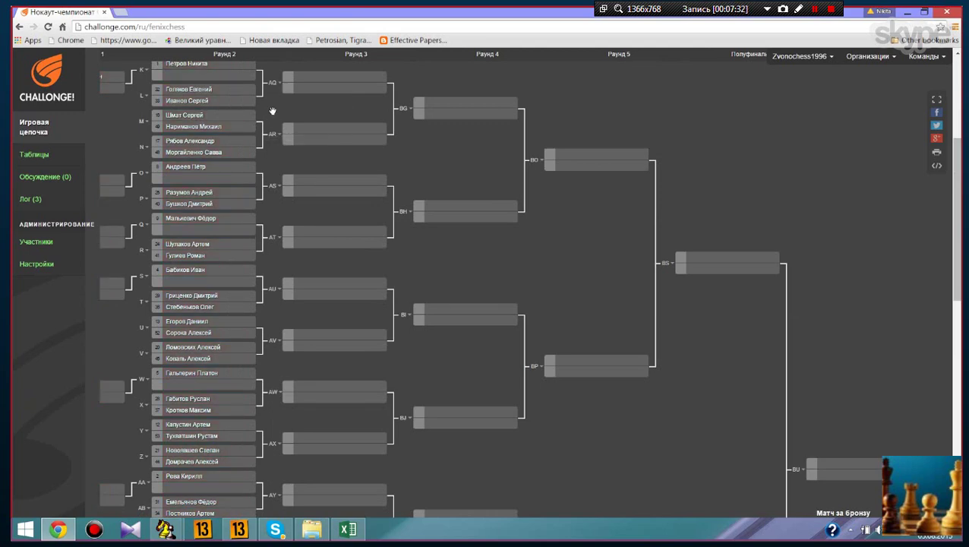
{"action": "scroll", "coordinate": [304, 164], "scroll_direction": "up", "scroll_amount": 1}
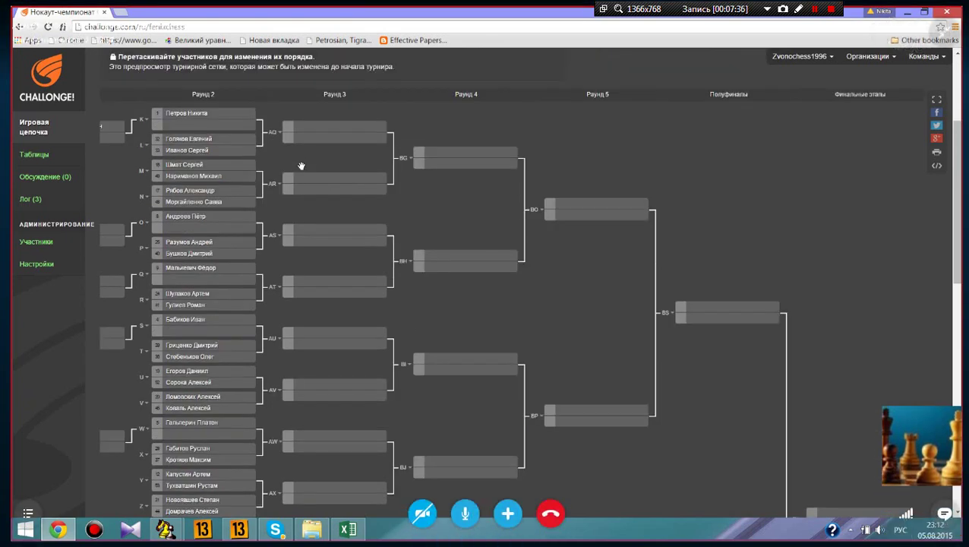
{"action": "mouse_move", "coordinate": [227, 216]}
{"action": "left_mouse_down"}
{"action": "mouse_move", "coordinate": [228, 199]}
{"action": "mouse_move", "coordinate": [232, 251]}
{"action": "mouse_move", "coordinate": [236, 222]}
{"action": "mouse_move", "coordinate": [232, 237]}
{"action": "mouse_move", "coordinate": [228, 226]}
{"action": "mouse_move", "coordinate": [268, 262]}
{"action": "mouse_move", "coordinate": [199, 238]}
{"action": "mouse_move", "coordinate": [220, 249]}
{"action": "mouse_move", "coordinate": [227, 227]}
{"action": "left_mouse_up"}
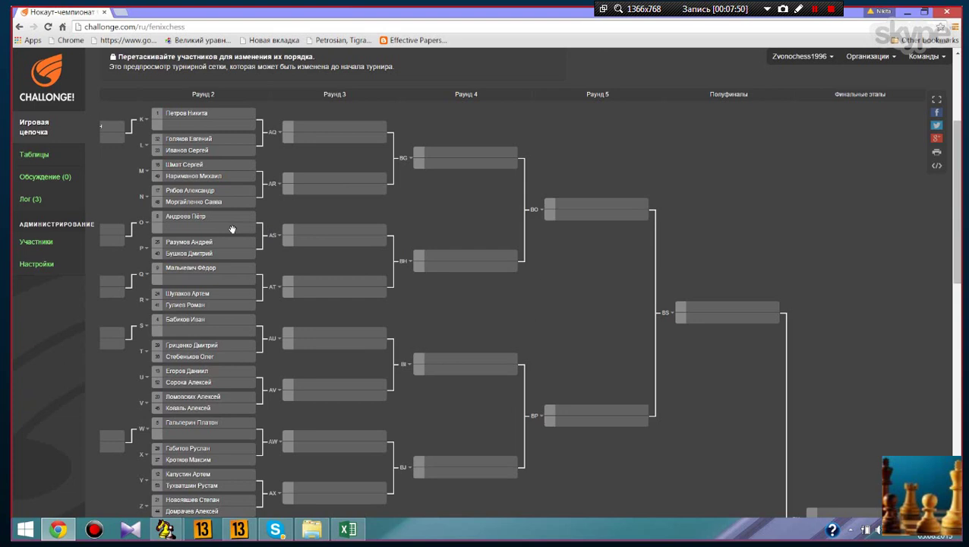
{"action": "left_click_drag", "start_coordinate": [220, 215], "coordinate": [217, 210]}
{"action": "left_click_drag", "start_coordinate": [238, 383], "coordinate": [197, 524]}
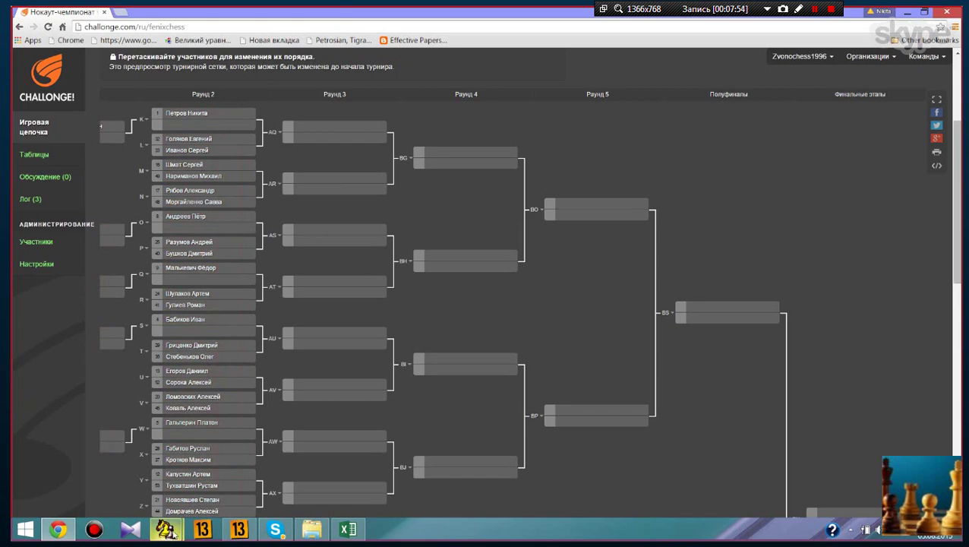
Switch to the Шахматная планета chess club and bring up its second client window, the one with the tournament list
{"action": "mouse_move", "coordinate": [167, 529]}
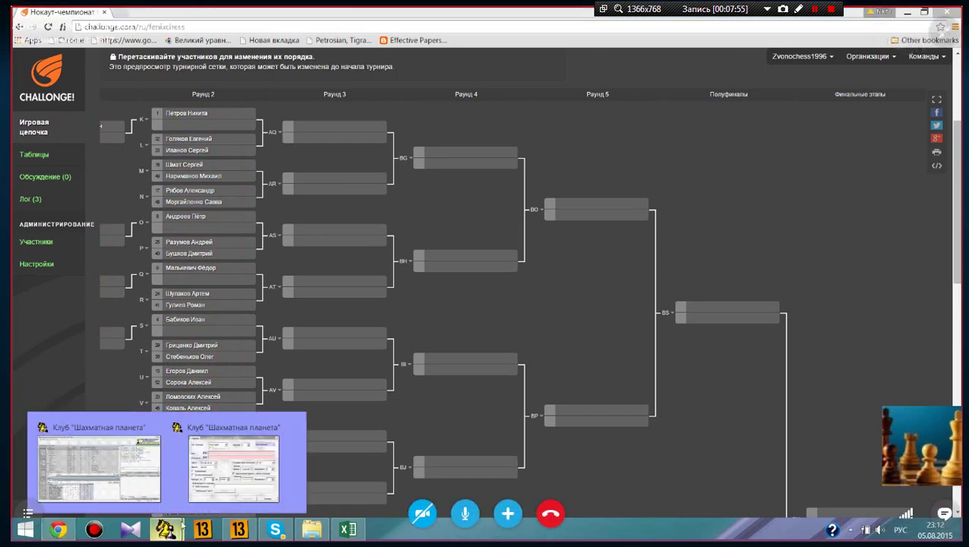
{"action": "left_click", "coordinate": [129, 466]}
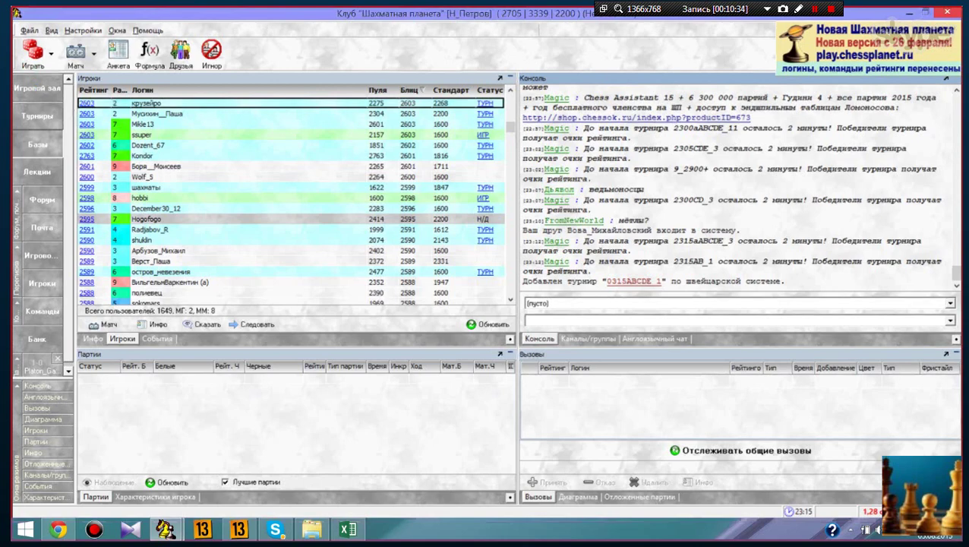
{"action": "left_click", "coordinate": [166, 530]}
{"action": "mouse_move", "coordinate": [166, 529]}
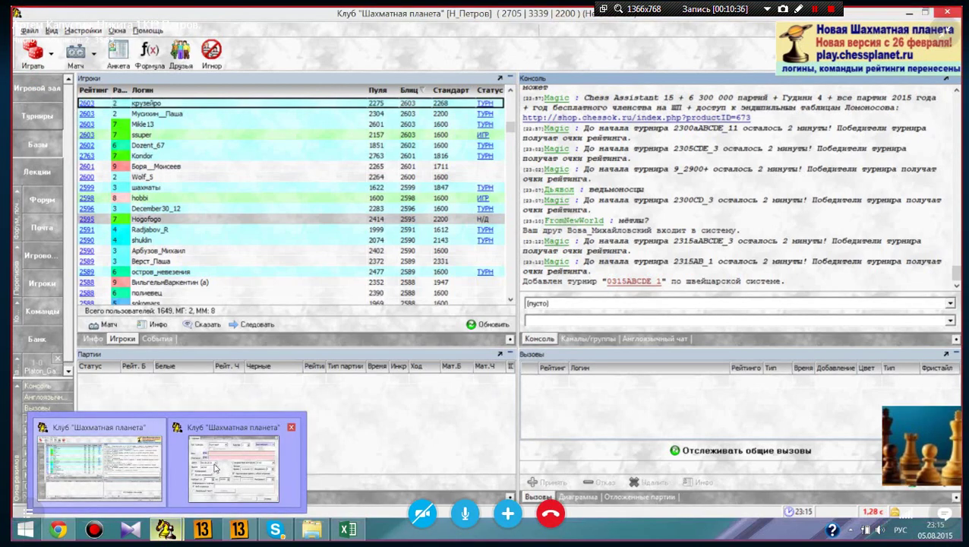
{"action": "left_click", "coordinate": [216, 467]}
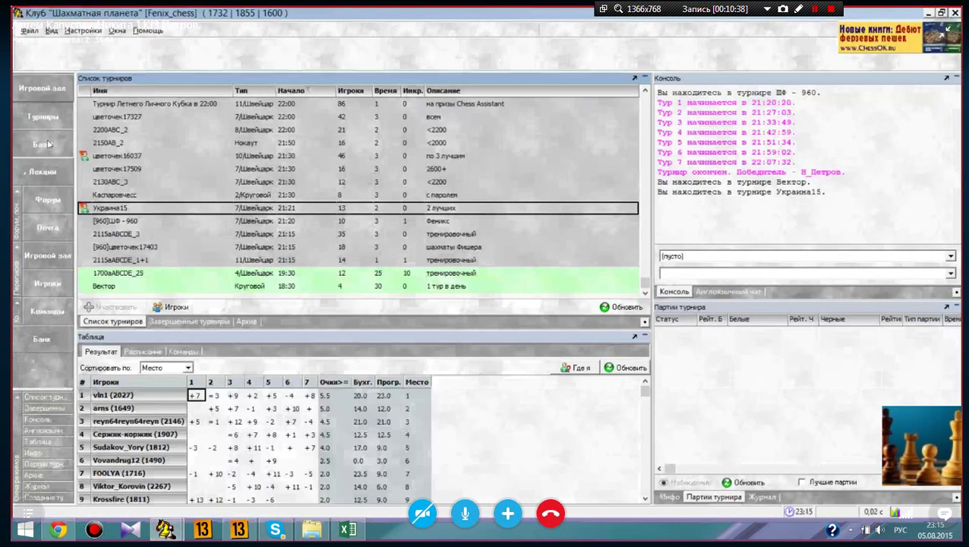
Show the club's game databases section and open the PGN export of the local database, ready for a file name
{"action": "left_click", "coordinate": [46, 144]}
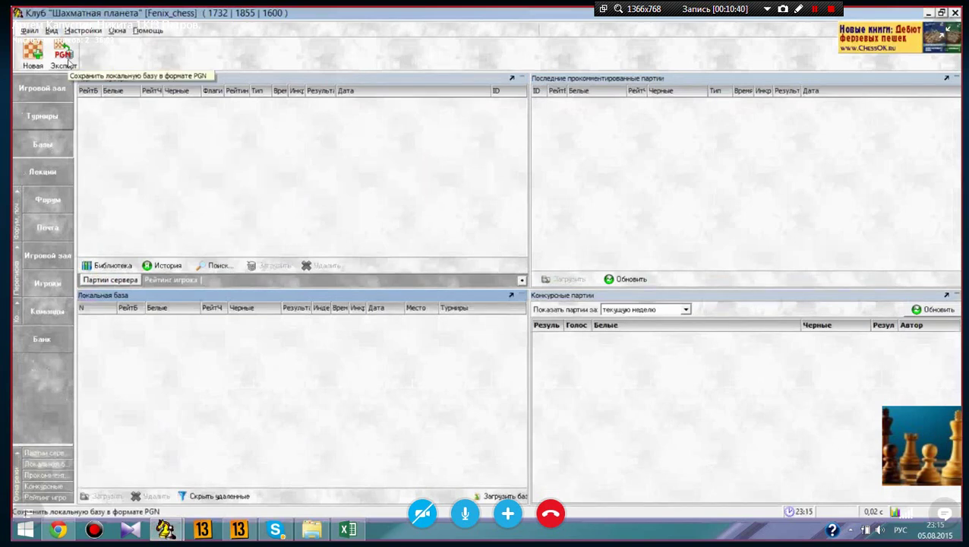
{"action": "left_click", "coordinate": [66, 61]}
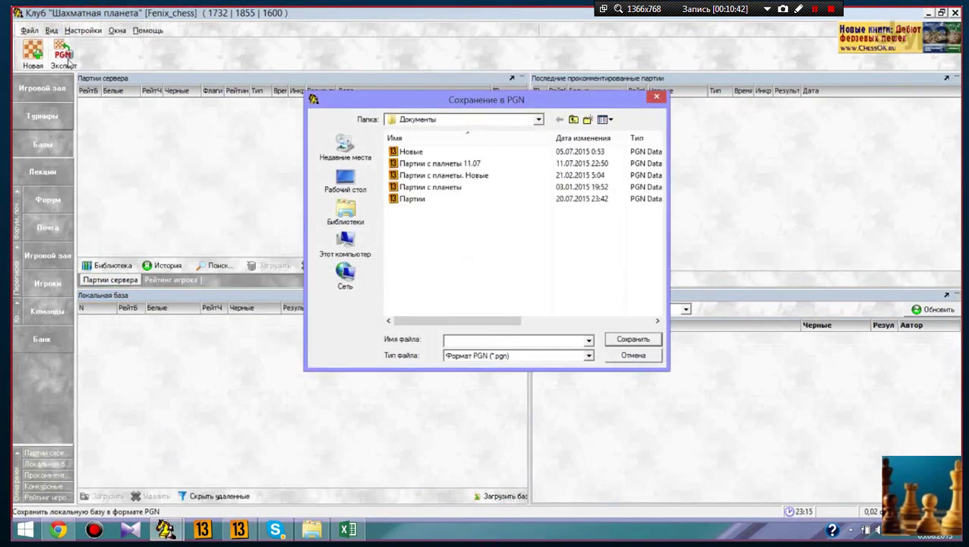
{"action": "left_click", "coordinate": [472, 339]}
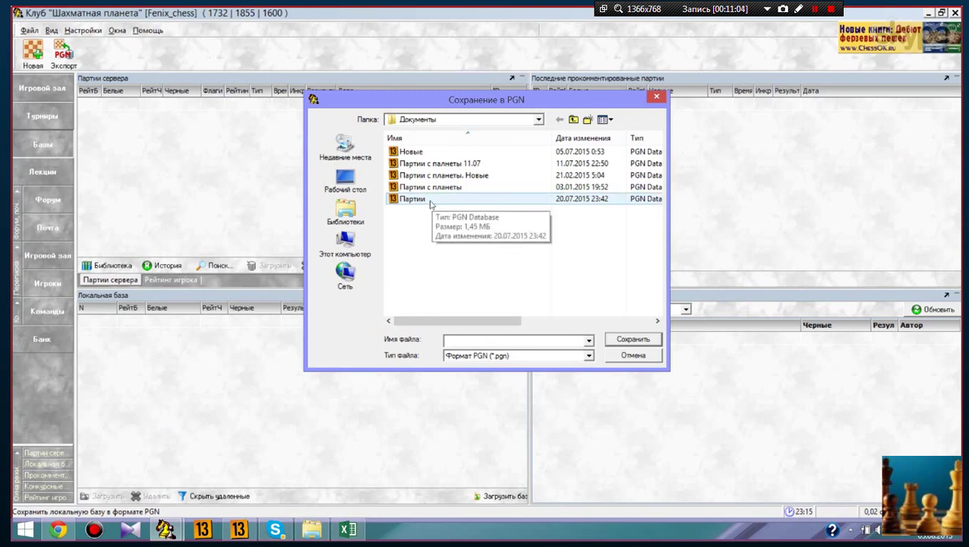
{"action": "left_click", "coordinate": [504, 341]}
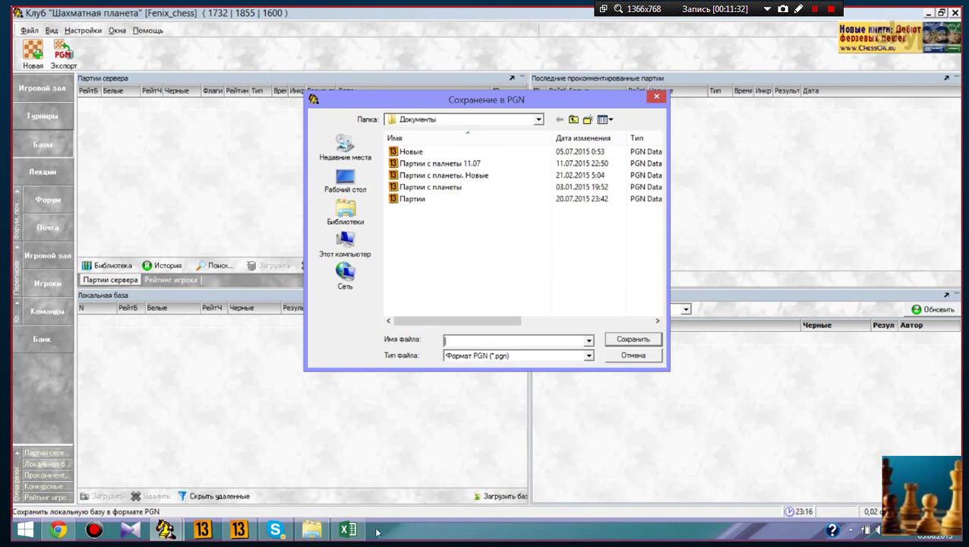
Switch to the Kopia_2div3 workbook in Excel and remove the red fill from price cell L25
{"action": "mouse_move", "coordinate": [361, 535]}
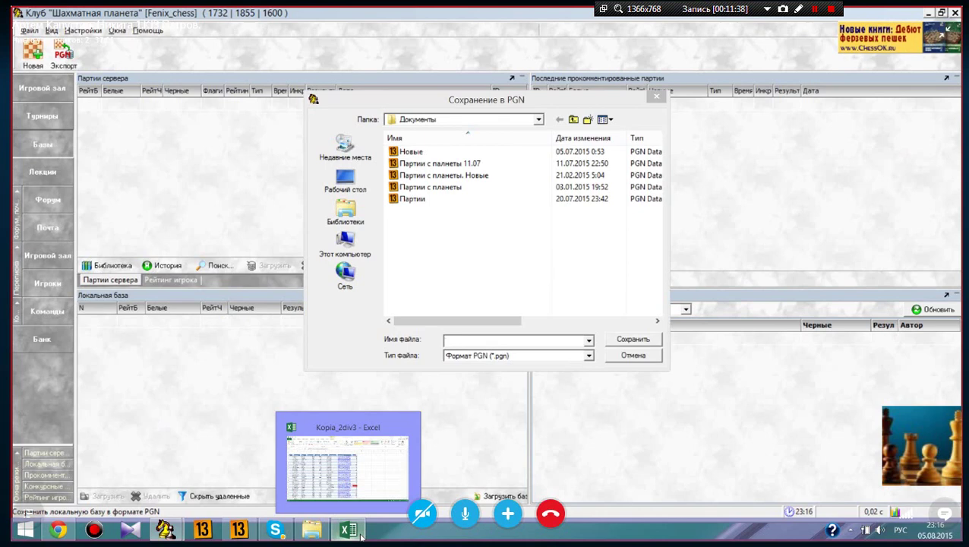
{"action": "left_click", "coordinate": [362, 536]}
{"action": "left_click", "coordinate": [84, 230]}
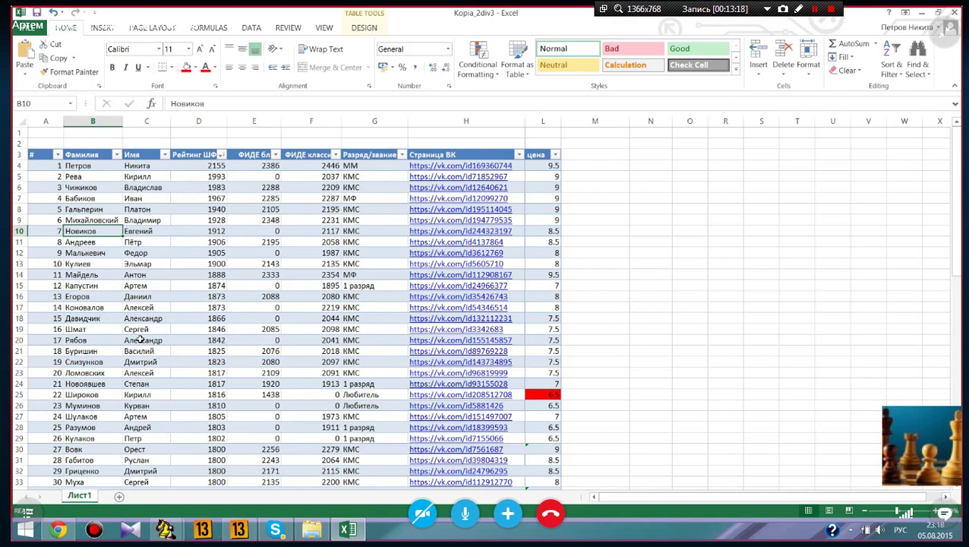
{"action": "left_click_drag", "start_coordinate": [536, 156], "coordinate": [577, 219]}
{"action": "left_click", "coordinate": [535, 393]}
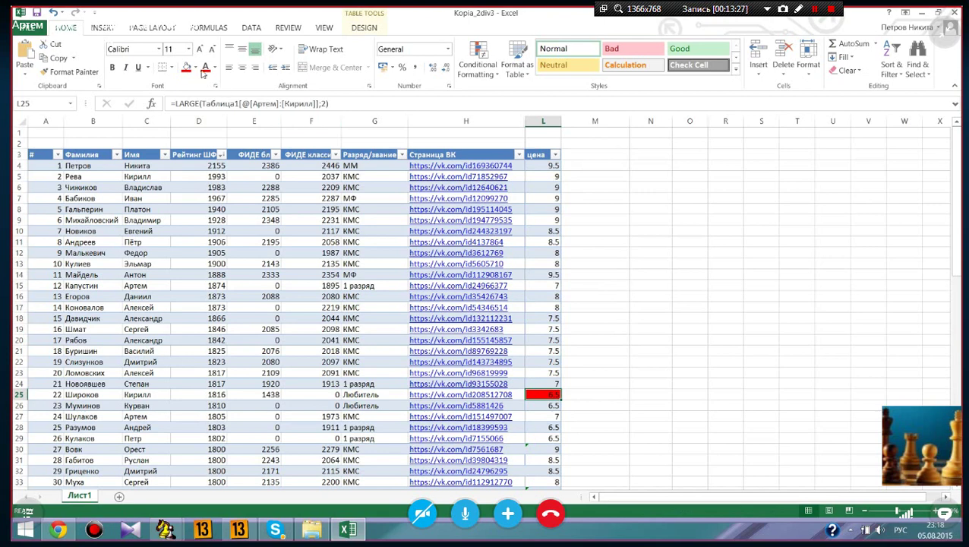
{"action": "left_click", "coordinate": [195, 68]}
{"action": "left_click", "coordinate": [202, 173]}
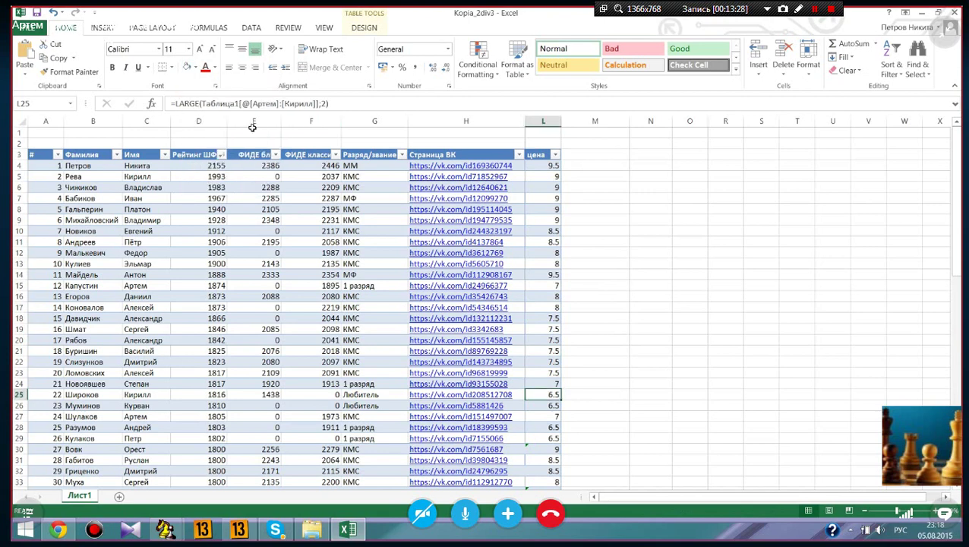
{"action": "left_click", "coordinate": [596, 309]}
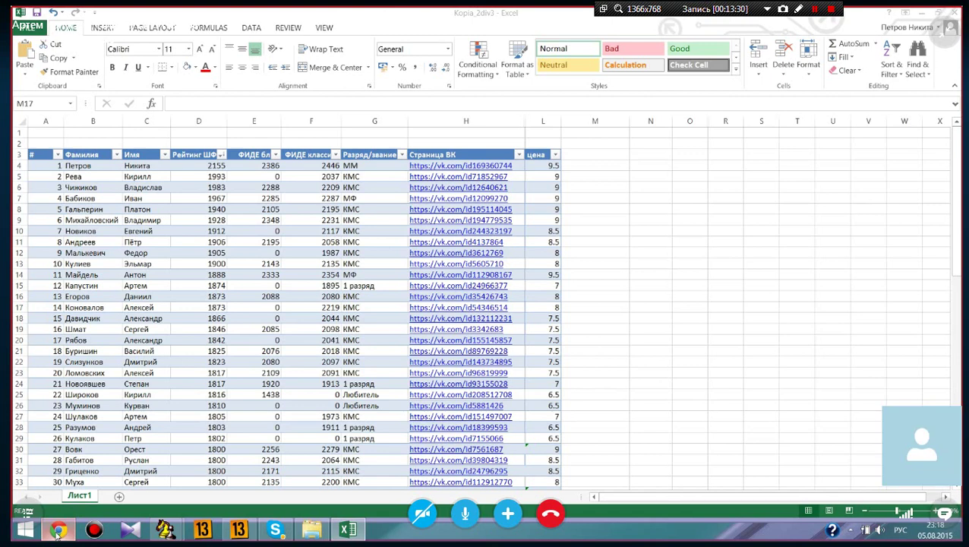
Switch back to the Challonge bracket in Chrome, start the tournament and view its live bracket
{"action": "left_click", "coordinate": [57, 530]}
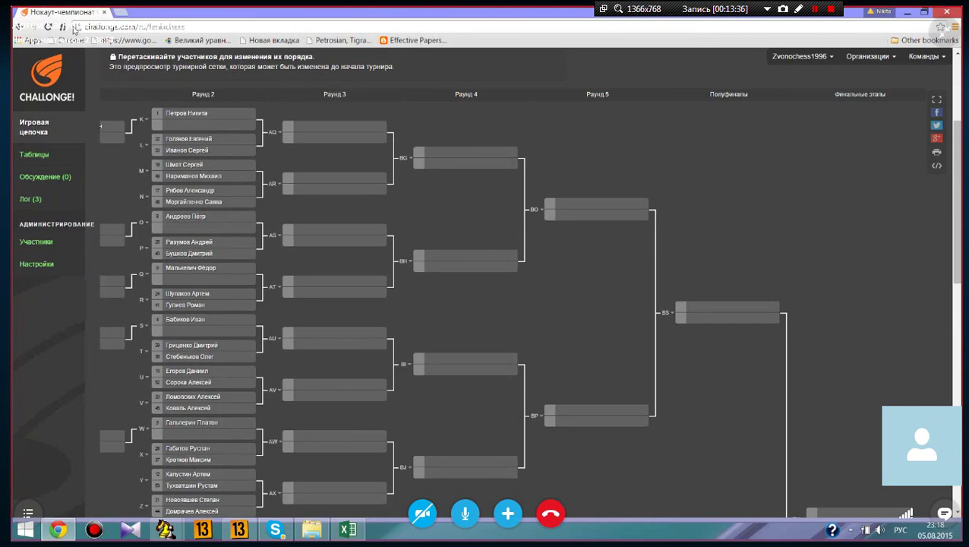
{"action": "scroll", "coordinate": [157, 115], "scroll_direction": "up", "scroll_amount": 1}
{"action": "scroll", "coordinate": [156, 115], "scroll_direction": "up", "scroll_amount": 2}
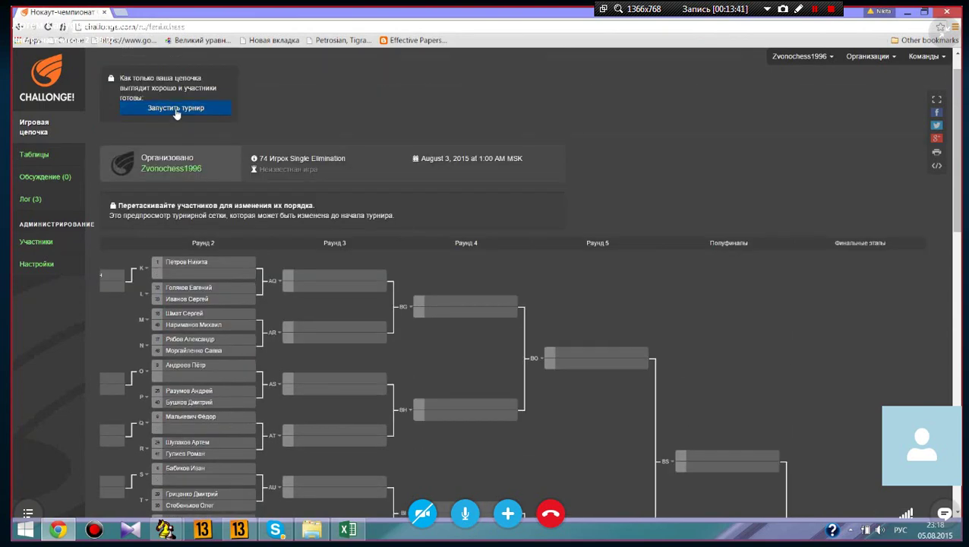
{"action": "left_click", "coordinate": [176, 109]}
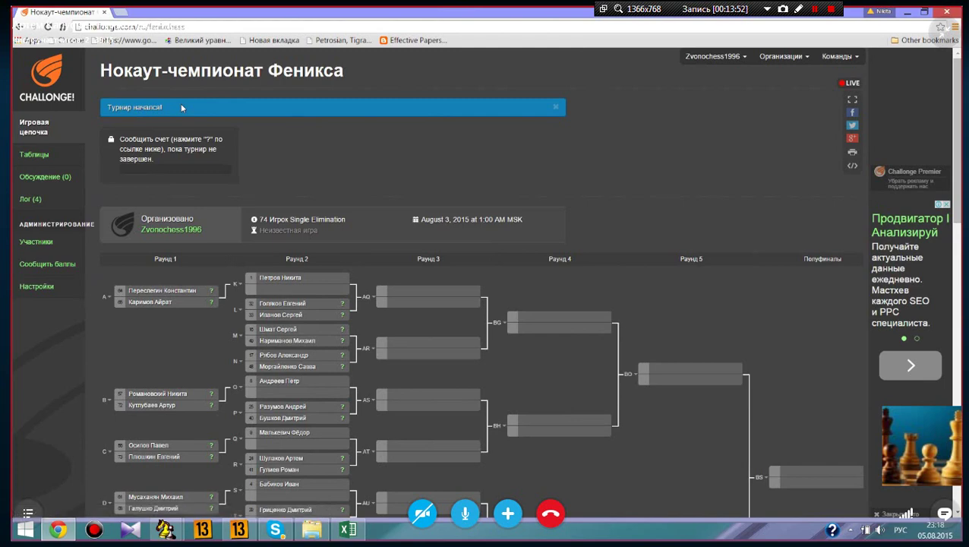
{"action": "scroll", "coordinate": [559, 256], "scroll_direction": "down", "scroll_amount": 2}
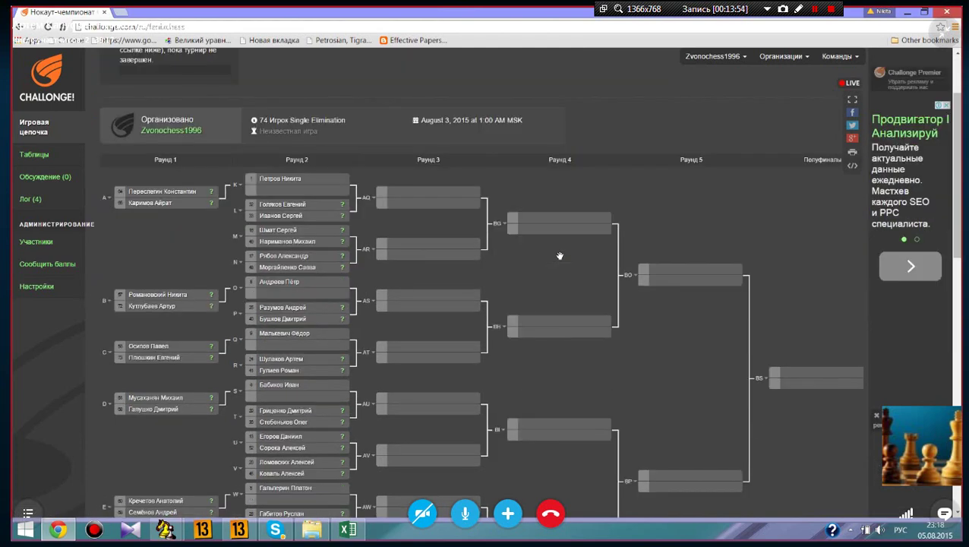